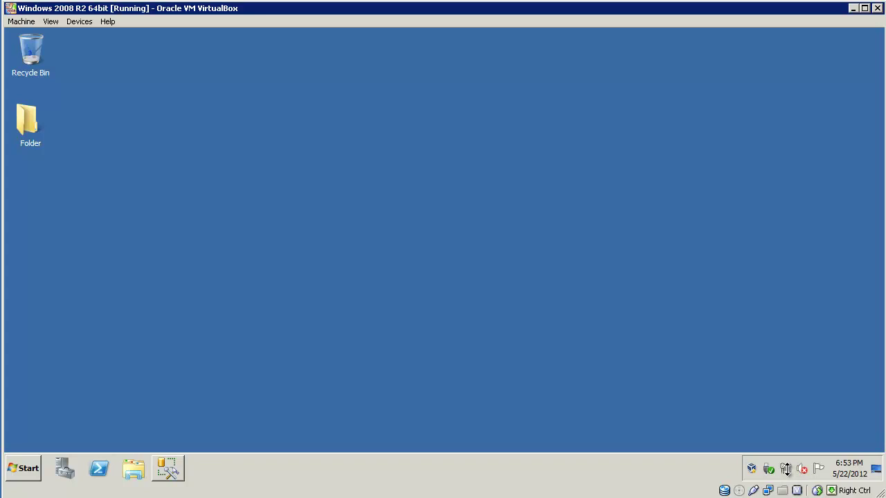
- Open Local Area Connection's Properties from the Network and Sharing Center adapter settings
right_click(787, 472)
left_click(789, 461)
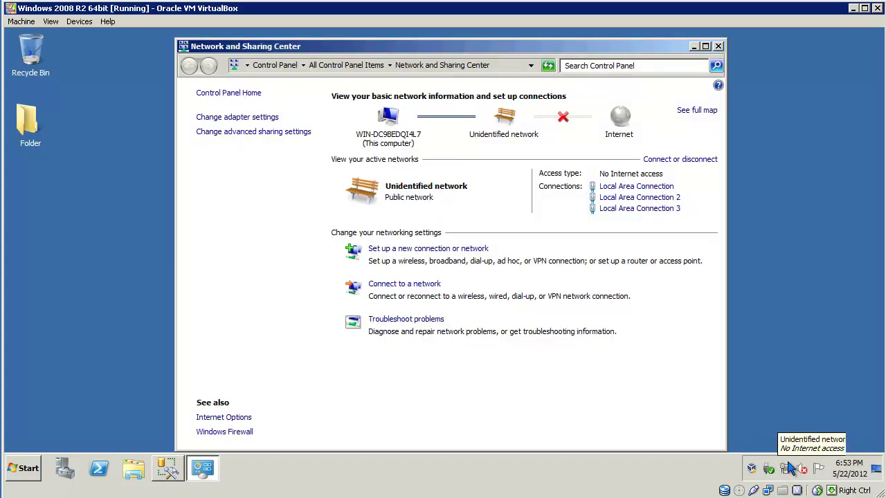
left_click(253, 119)
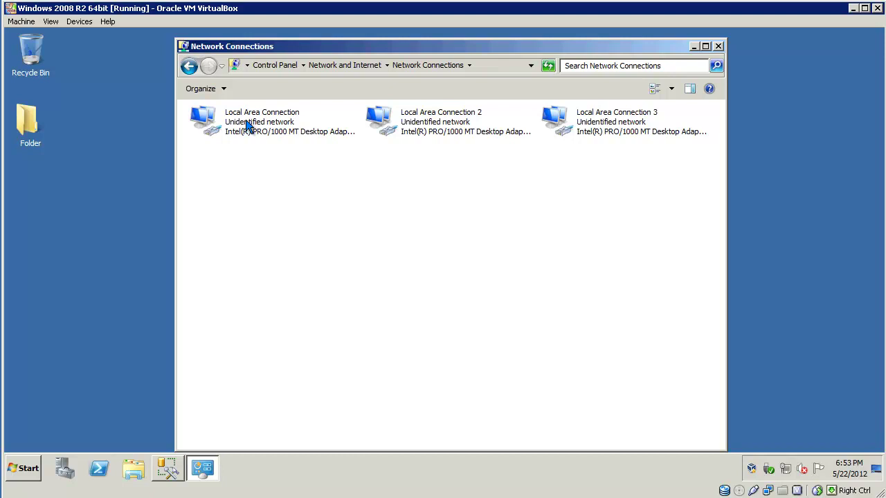
right_click(247, 125)
left_click(280, 231)
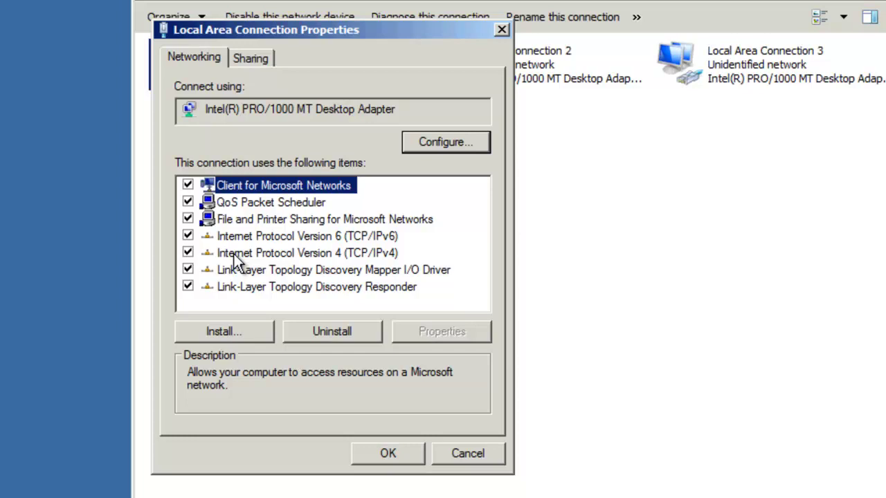
- Open the TCP/IPv4 Properties, leaving the IP address and DNS server obtained automatically
left_click(234, 254)
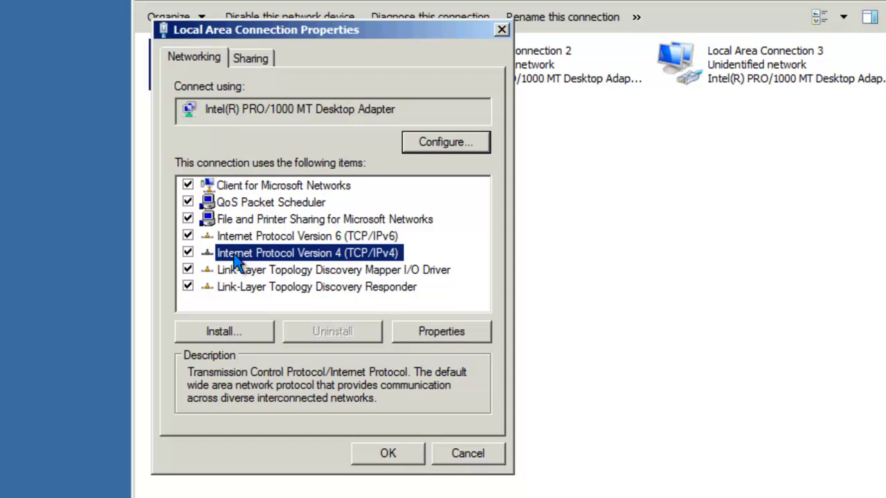
left_click(446, 330)
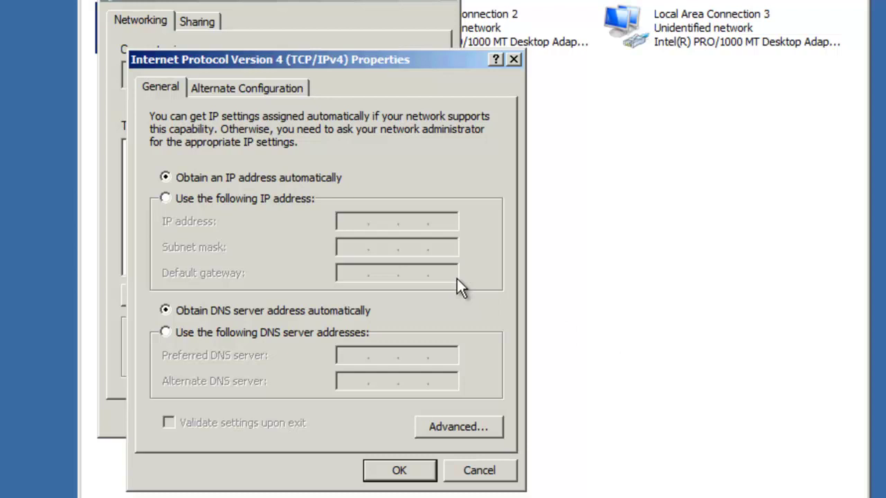
left_click(166, 332)
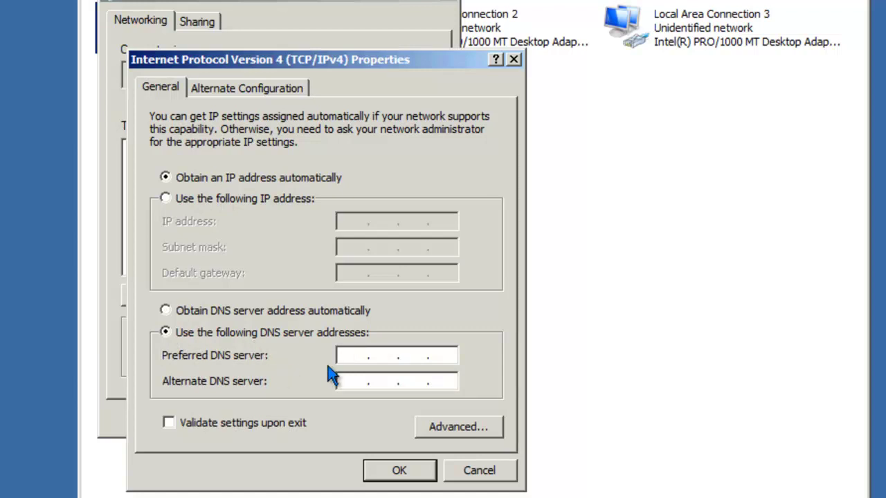
left_click(166, 310)
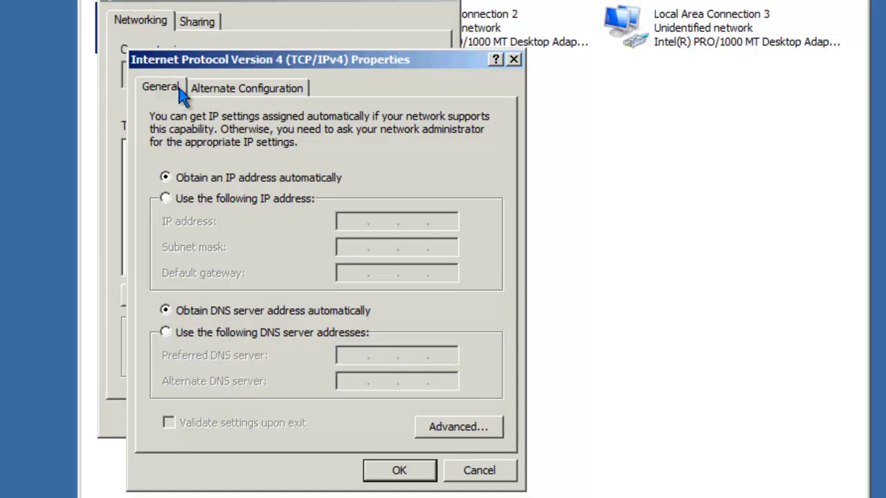
- Review the Alternate Configuration tab, keeping it on Automatic private IP address
left_click(230, 97)
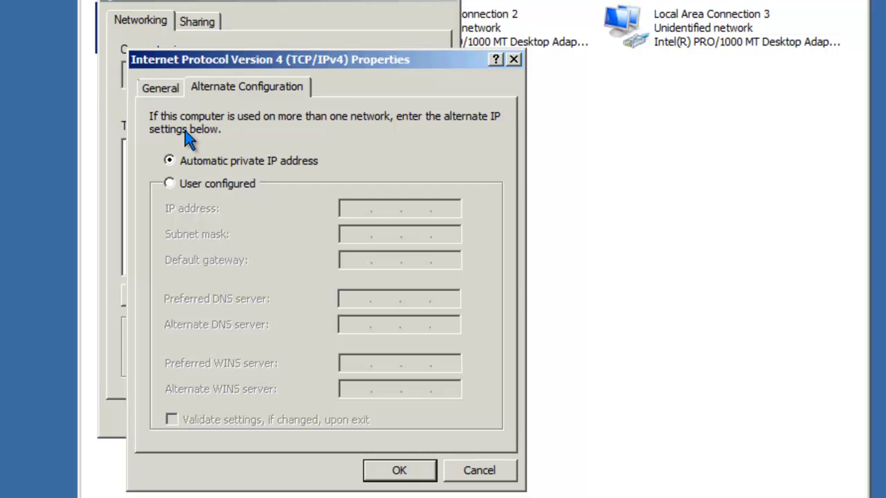
left_click(171, 185)
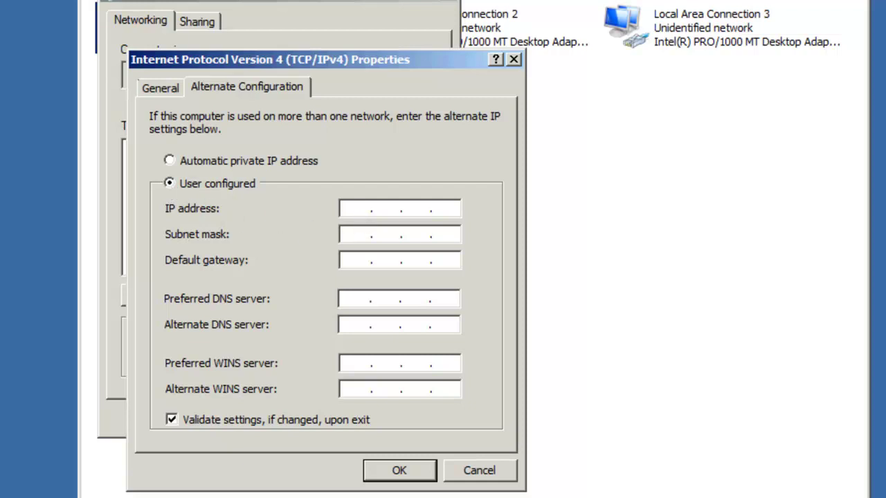
left_click(169, 162)
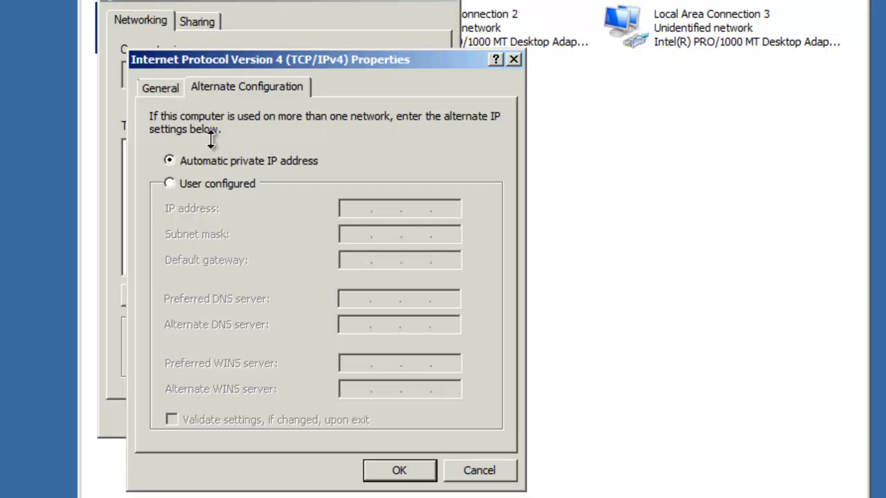
left_click(170, 92)
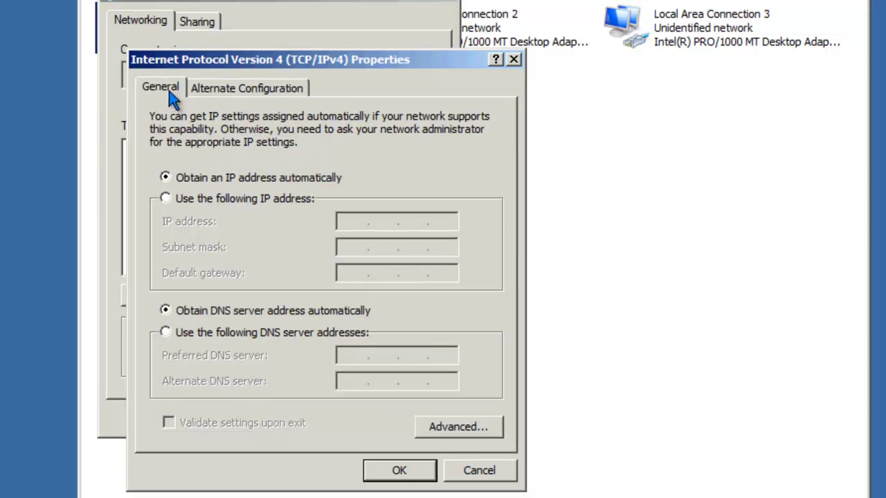
left_click(211, 97)
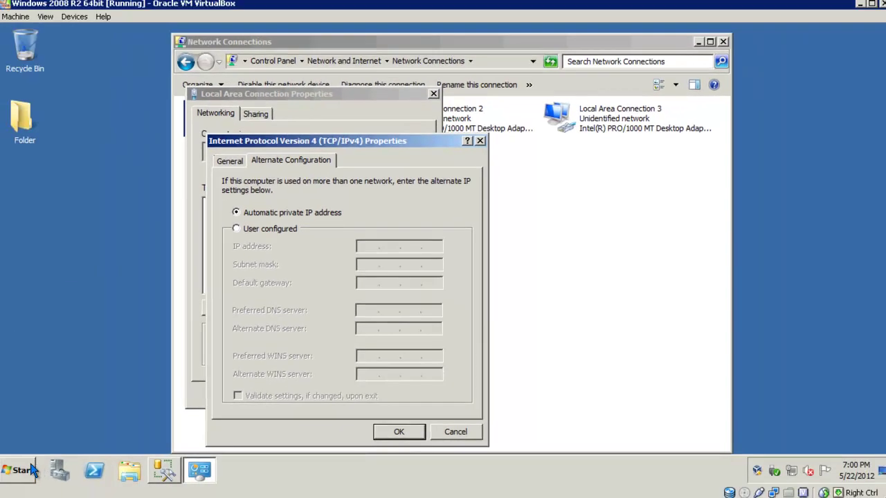
- Run ipconfig in Command Prompt to show the 169.254.98.69 autoconfiguration address
left_click(24, 469)
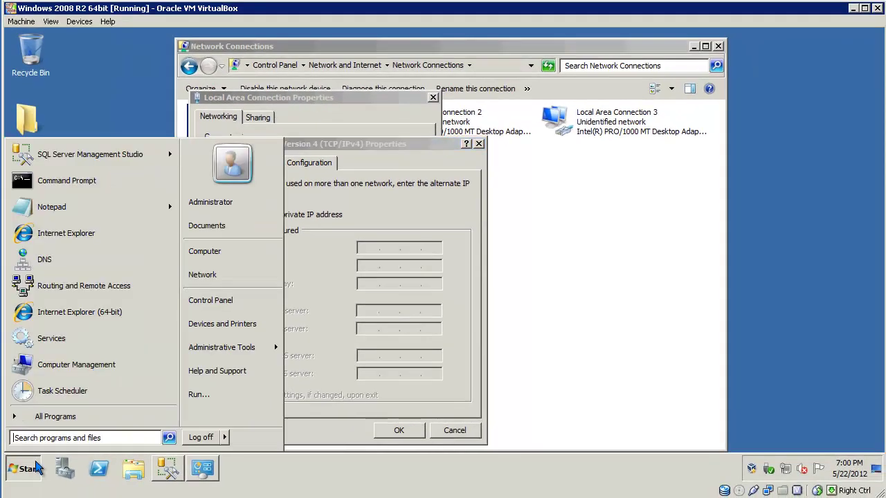
left_click(67, 180)
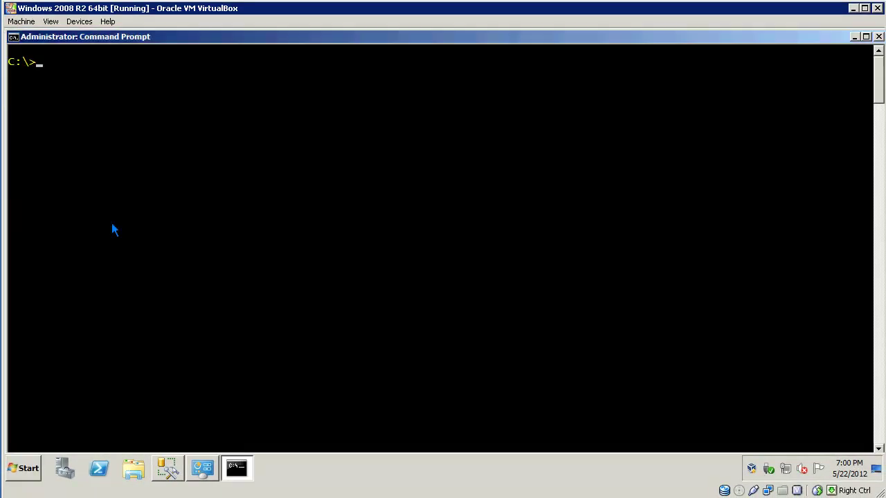
type("ipconfig")
key("Return")
scroll(94, 271, "up", 5)
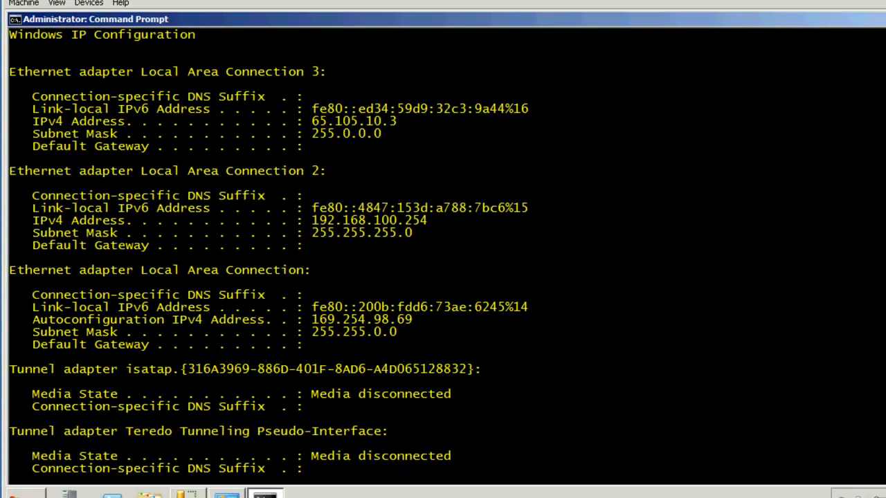
- Set a user-configured alternate IP address of 192.168.1.1 on the Alternate Configuration tab
left_click(850, 37)
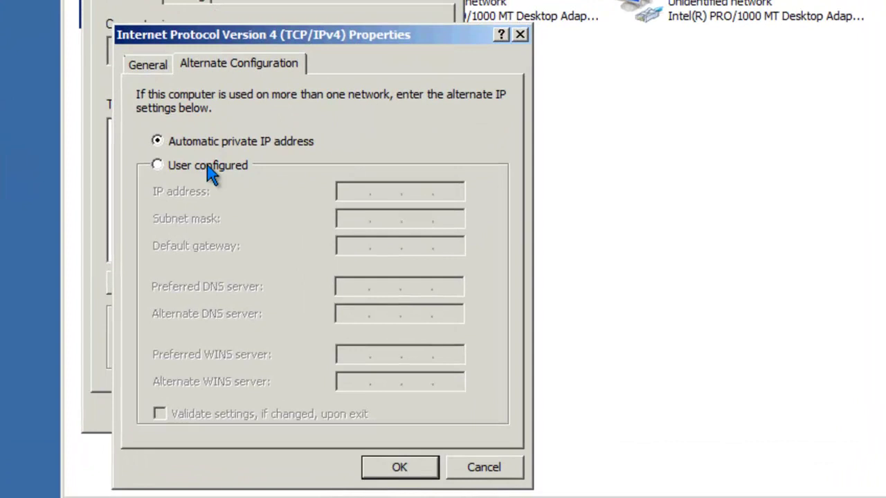
left_click(267, 231)
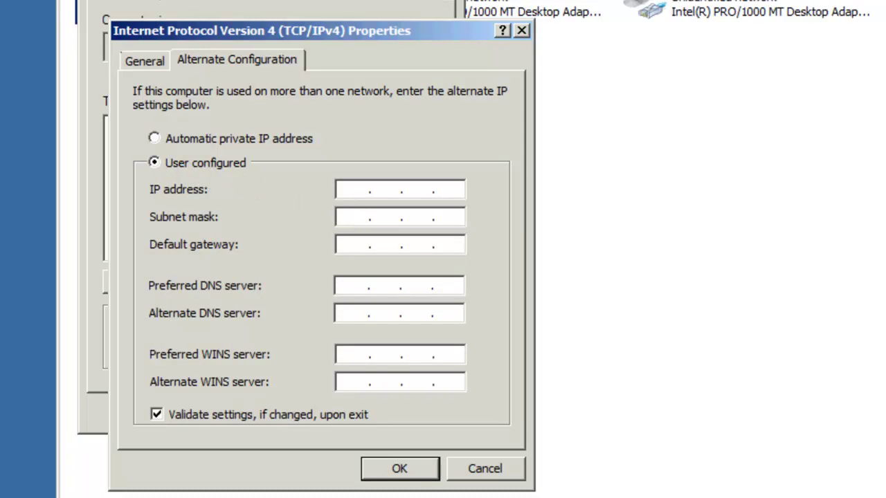
left_click(354, 189)
type("192.168.1.1")
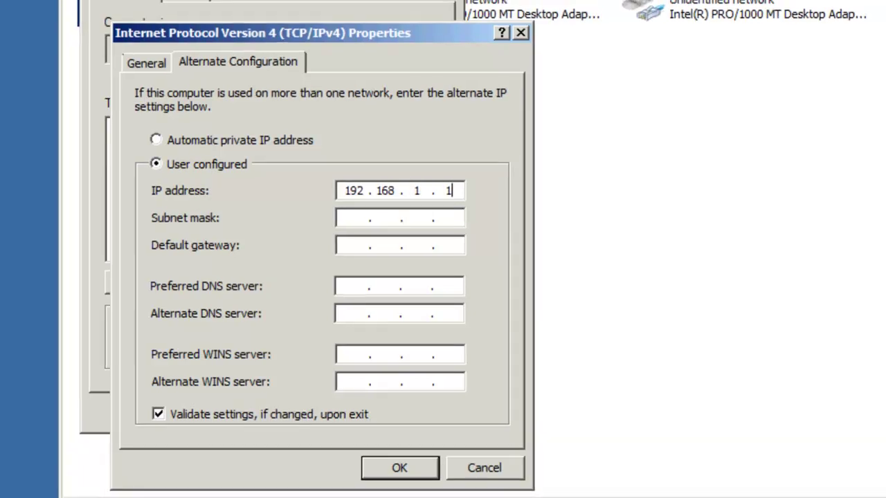
key("Tab")
- Save the 192.168.1.1 alternate configuration and close the IPv4 Properties dialog
left_click(399, 445)
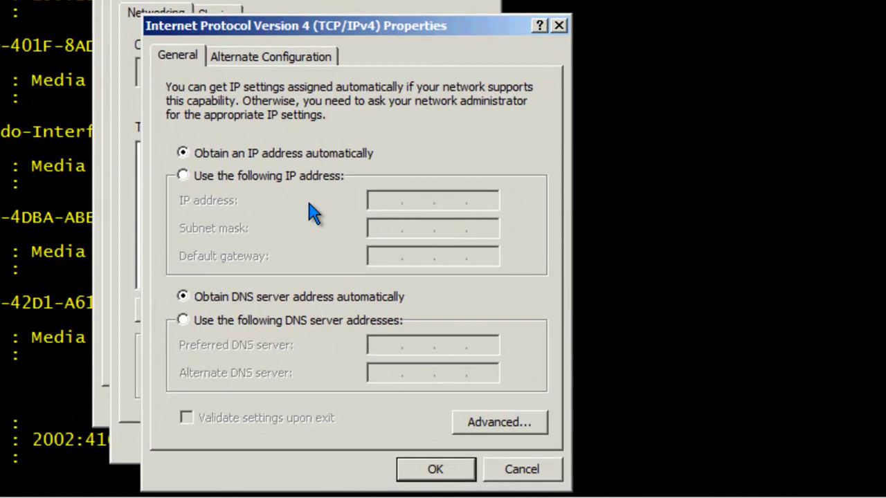
- Assign static IP 10.1.1.1, mask 255.255.255.0, gateway 10.1.1.254 and preferred DNS 10.1.1.2
left_click(182, 176)
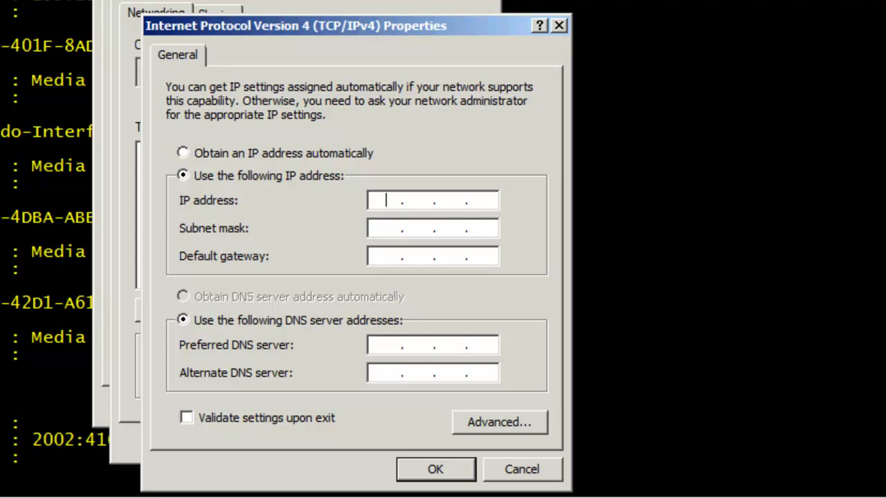
type("10.1.1.1")
key("Tab")
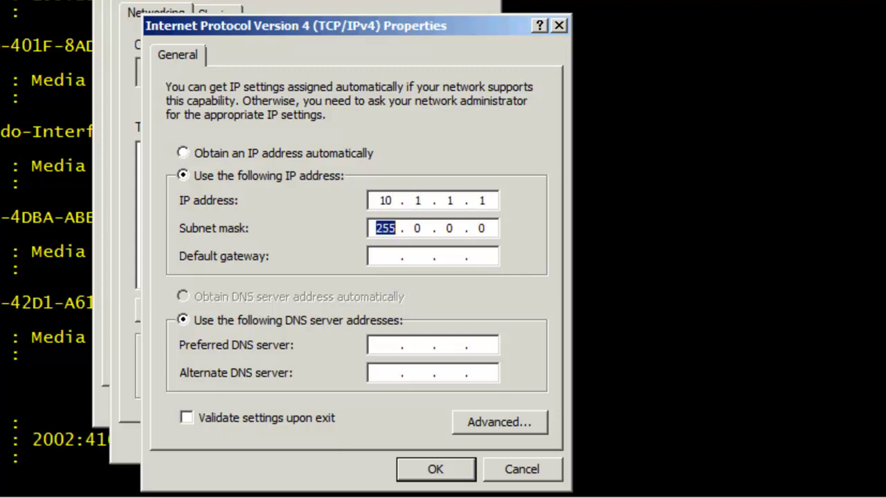
type("255.255.255.0")
key("Tab")
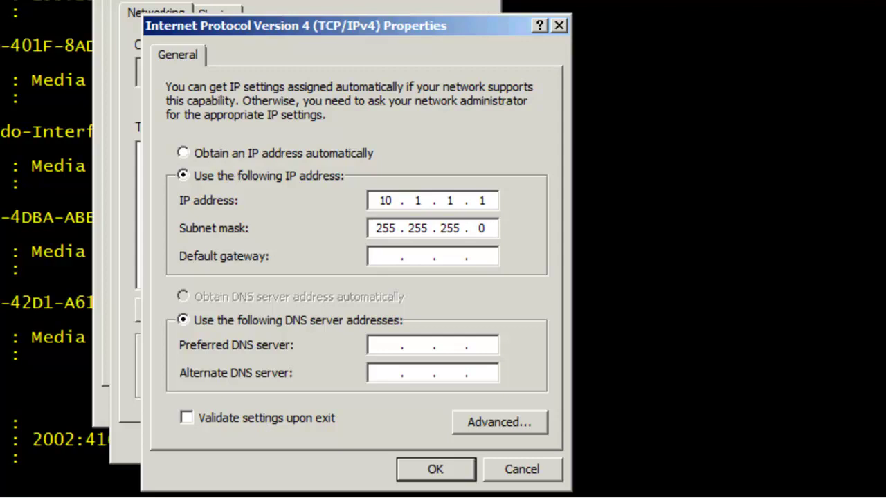
type("10 . 1 . 1 . 254")
key("Tab")
key("Tab")
type("10.1.1.2")
key("Tab")
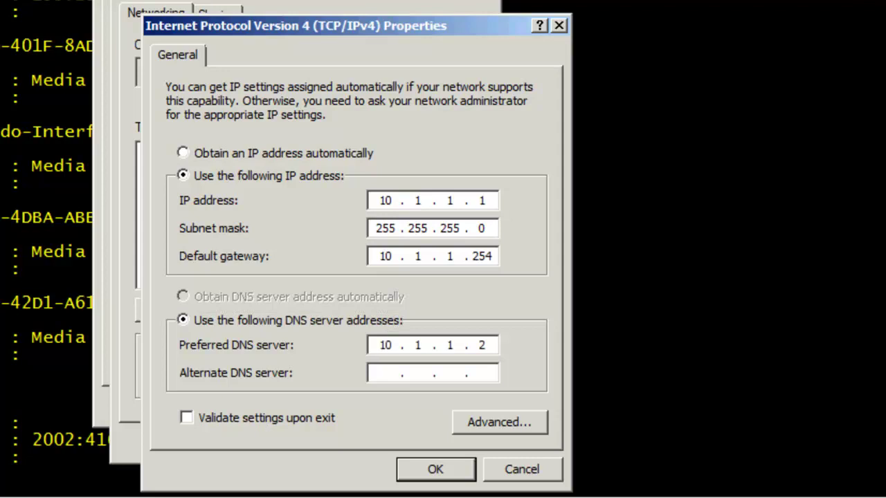
type("10.1.")
left_click(455, 473)
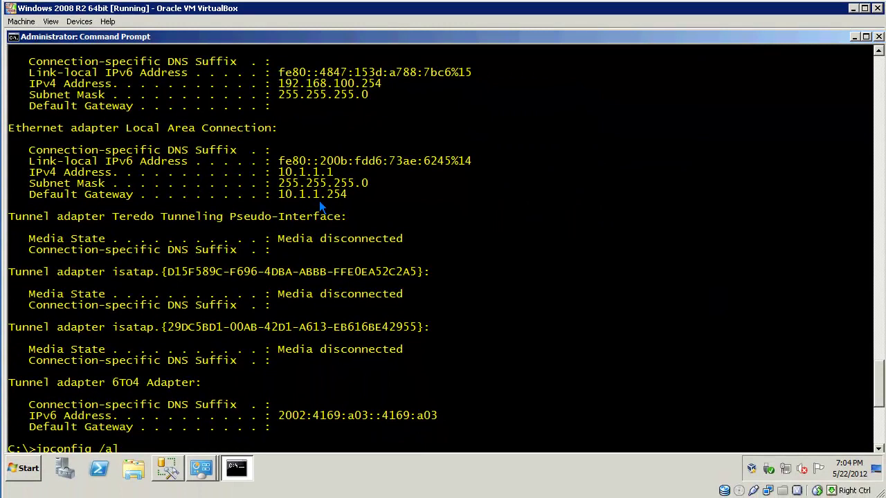
- Edit the ipconfig command options to review Local Area Connection's detailed configuration
type("ll")
key("BackSpace")
key("BackSpace")
key("BackSpace")
type("?")
key("BackSpace")
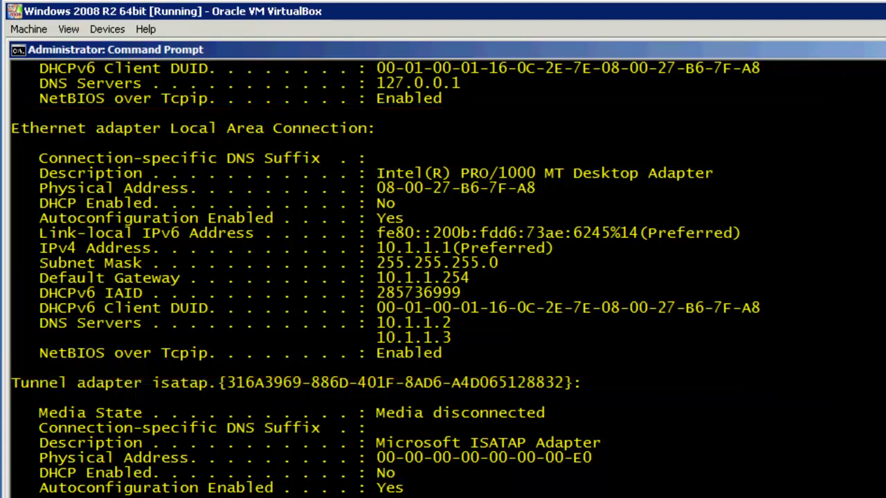
- Open Advanced TCP/IP Settings for Local Area Connection's IPv4 protocol
mouse_move(202, 467)
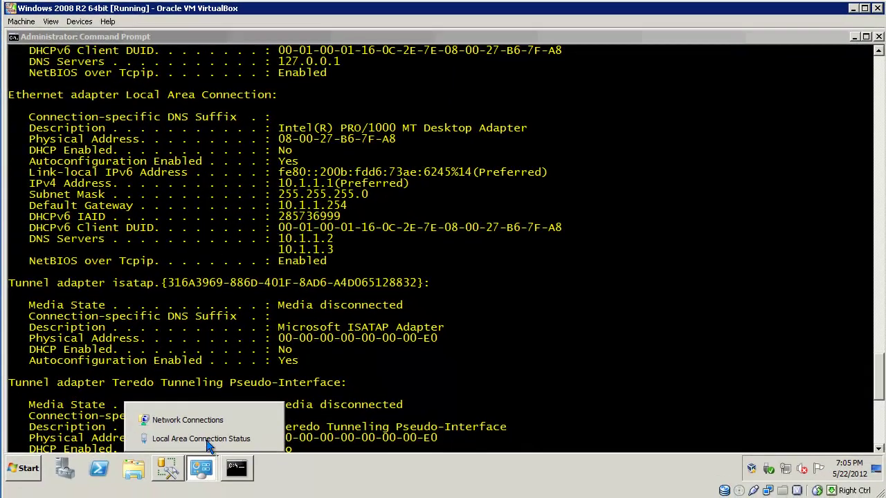
left_click(207, 442)
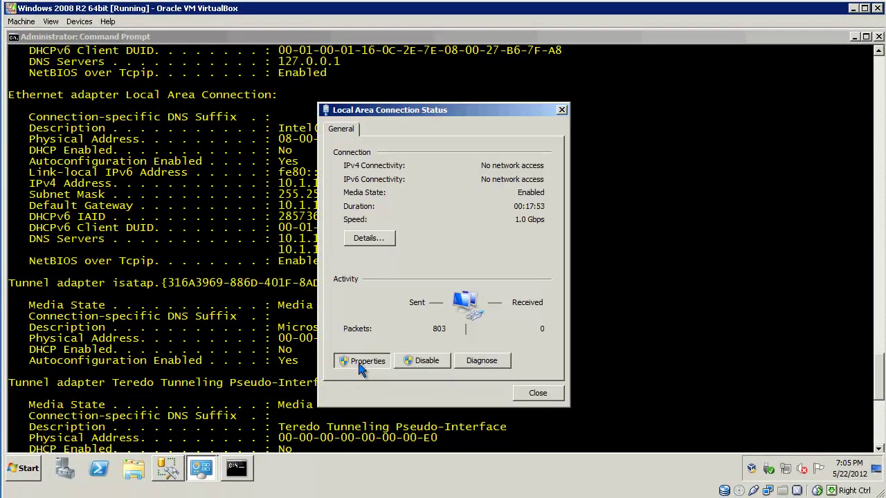
left_click(360, 361)
left_click(437, 277)
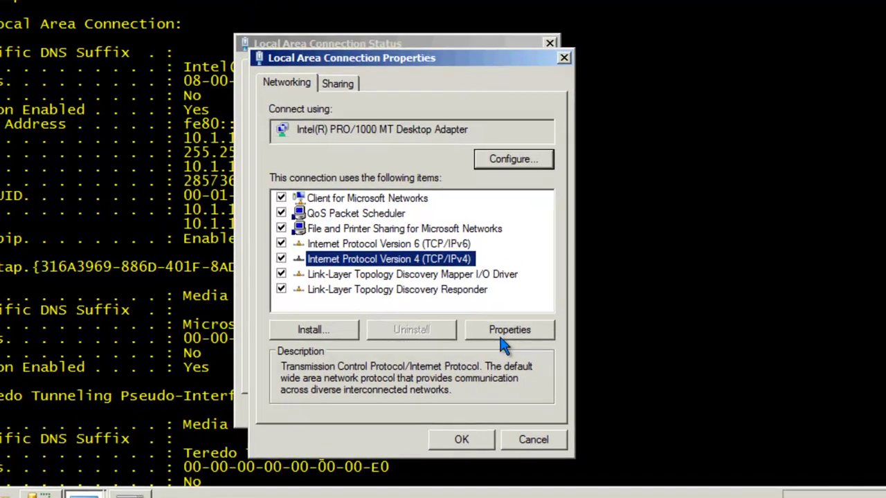
left_click(503, 338)
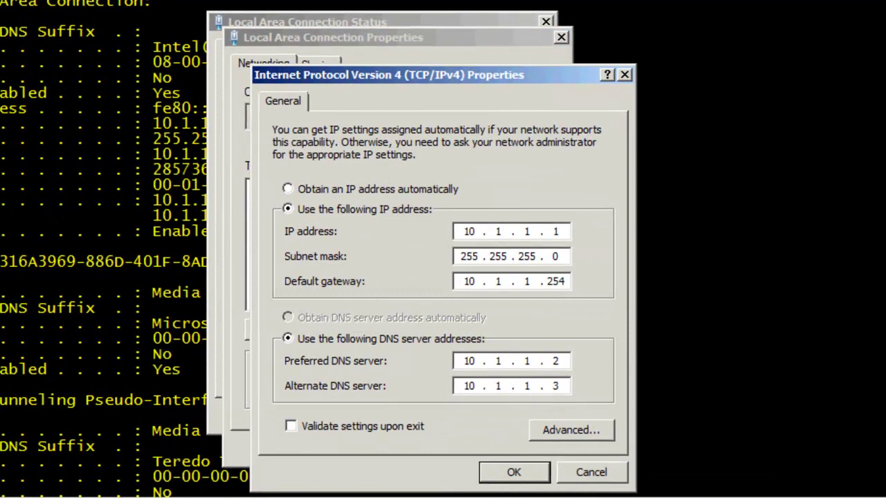
left_click(571, 434)
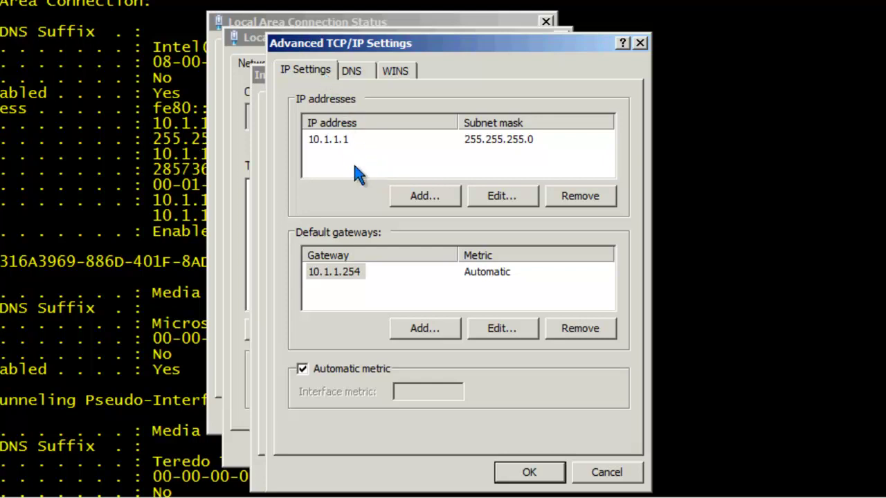
- Add 10.1.1.50 with mask 255.255.255.0 as a second IP address
left_click(420, 196)
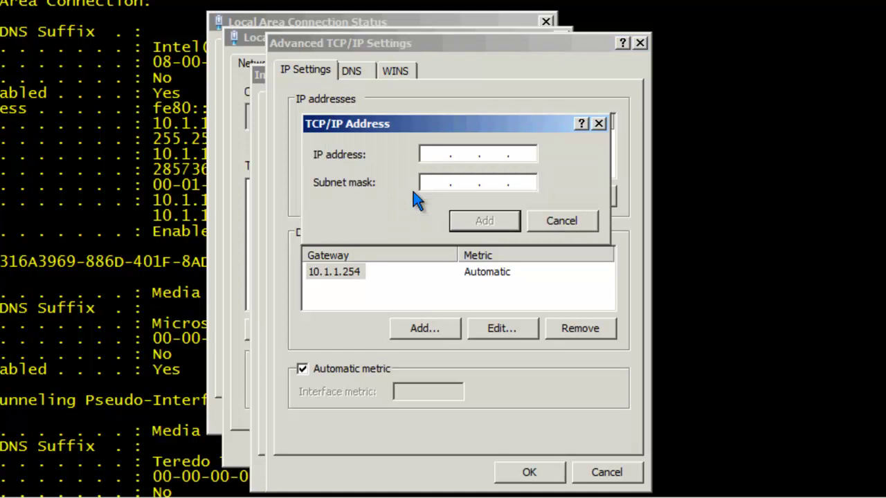
type("10.1.1.50")
key("Tab")
type("255.255.255")
left_click(478, 220)
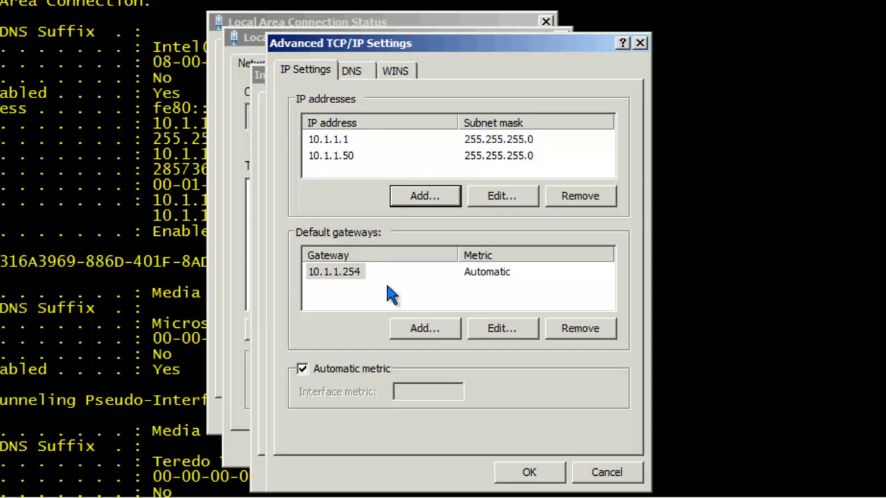
- On the DNS tab, append the suffixes domain.com and domain.local in that order
left_click(353, 72)
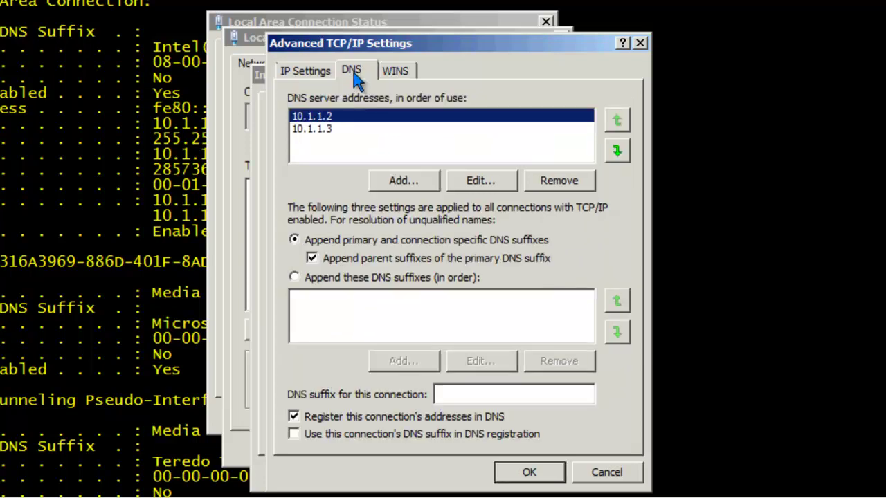
left_click(354, 289)
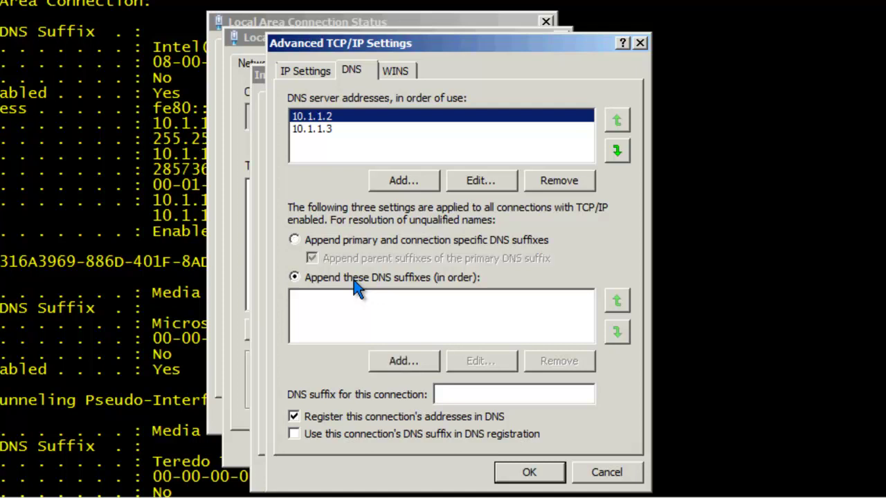
left_click(403, 361)
type("domain.com")
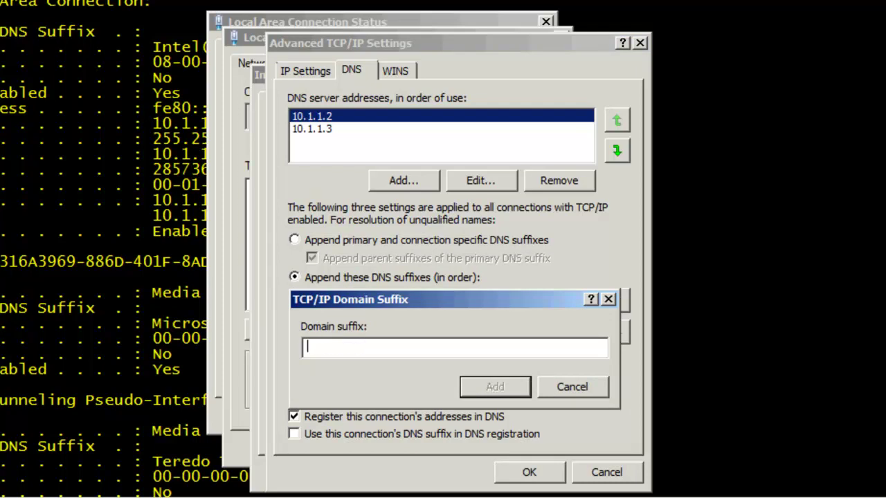
type("domain.local")
key("Return")
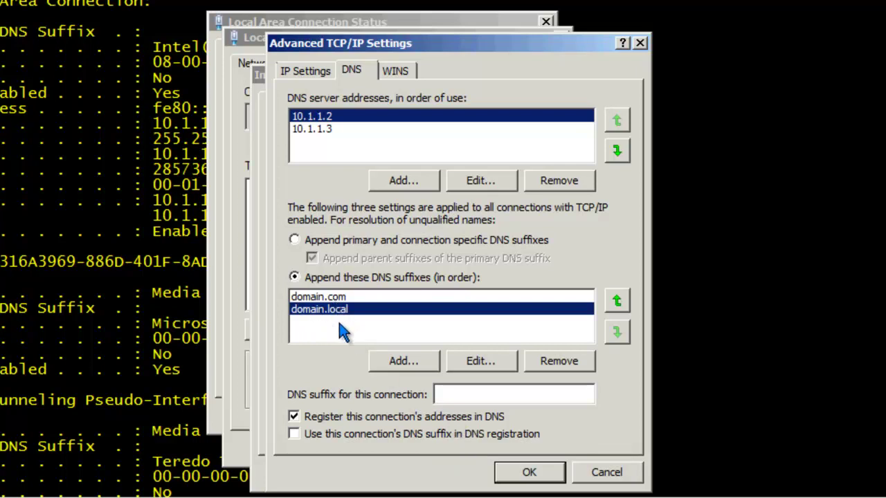
- Enter domain.local as the connection's DNS suffix and enable its use in DNS registration
left_click(439, 393)
type("domain.local")
left_click(299, 436)
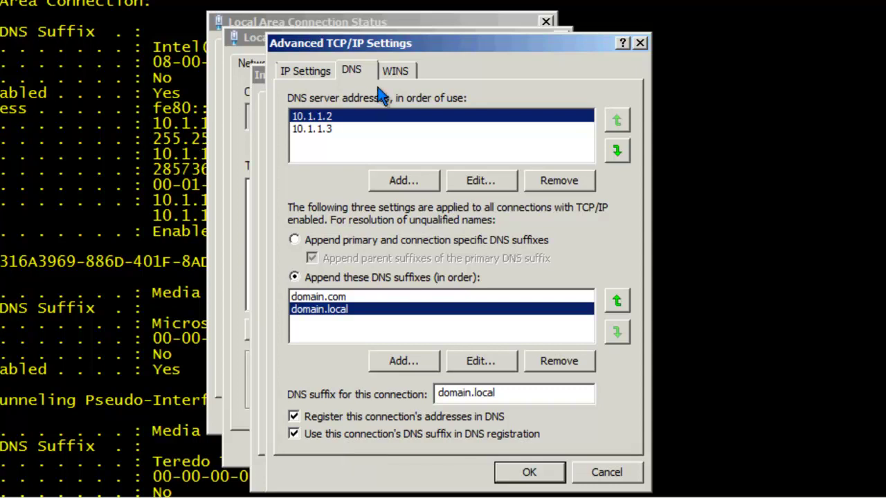
- Add WINS server 10.1.1.10 and confirm the advanced TCP/IP settings
left_click(393, 72)
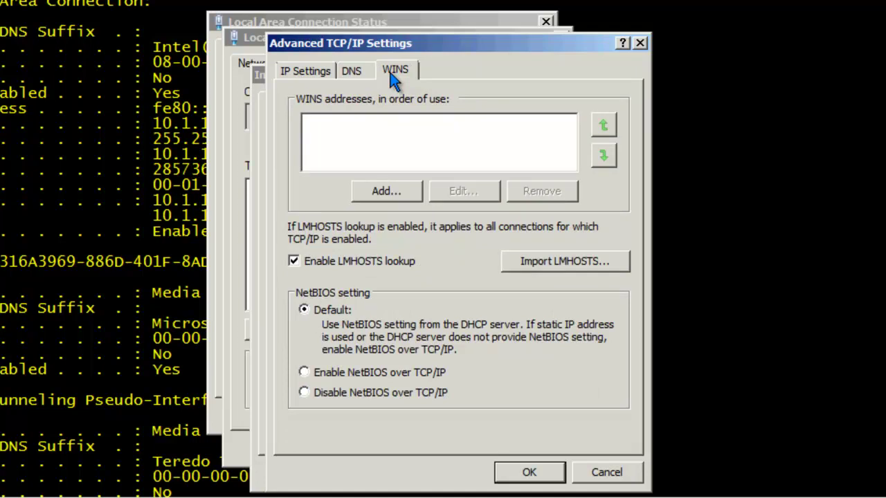
left_click(391, 195)
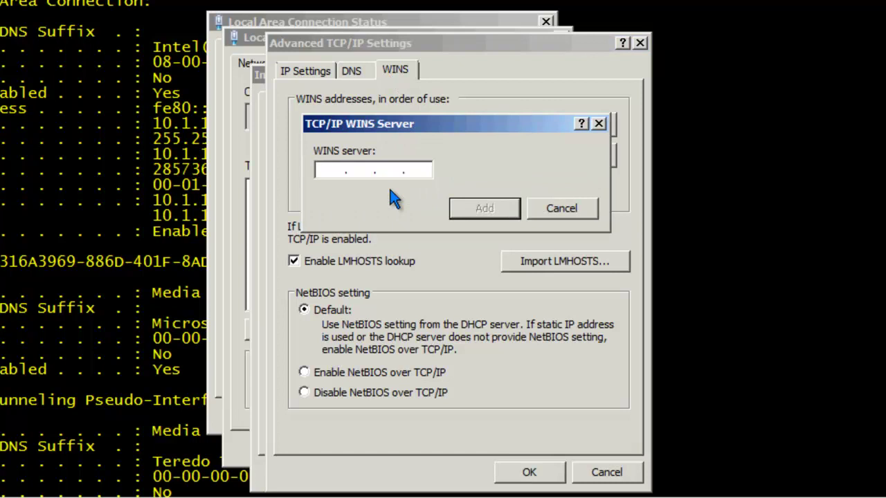
type("10.1.1.10")
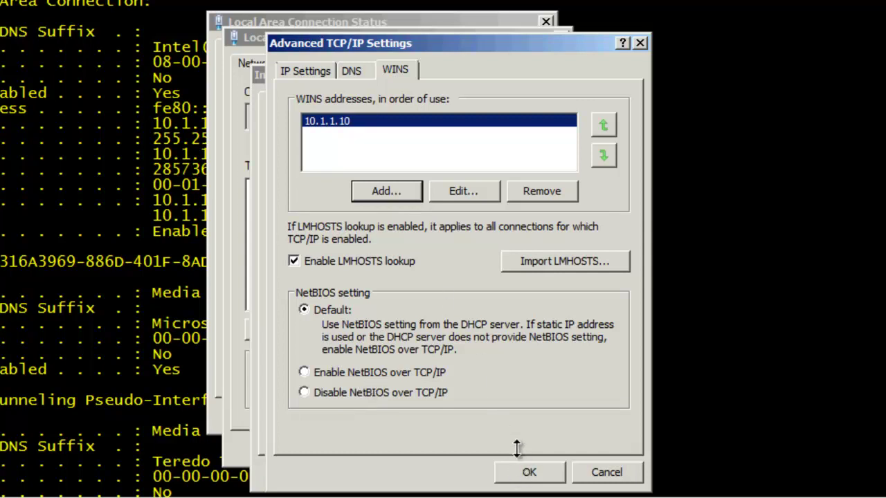
left_click(523, 472)
- Apply the IPv4 settings and close the connection Properties and Status windows
left_click(522, 475)
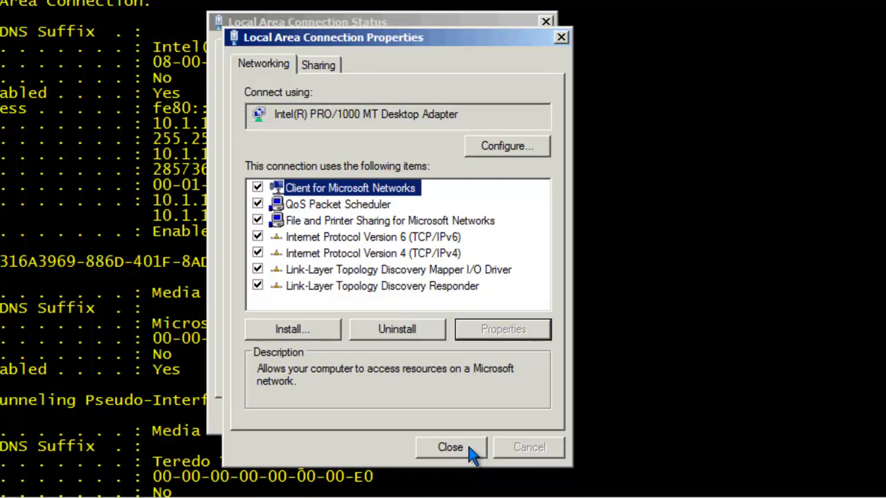
left_click(470, 448)
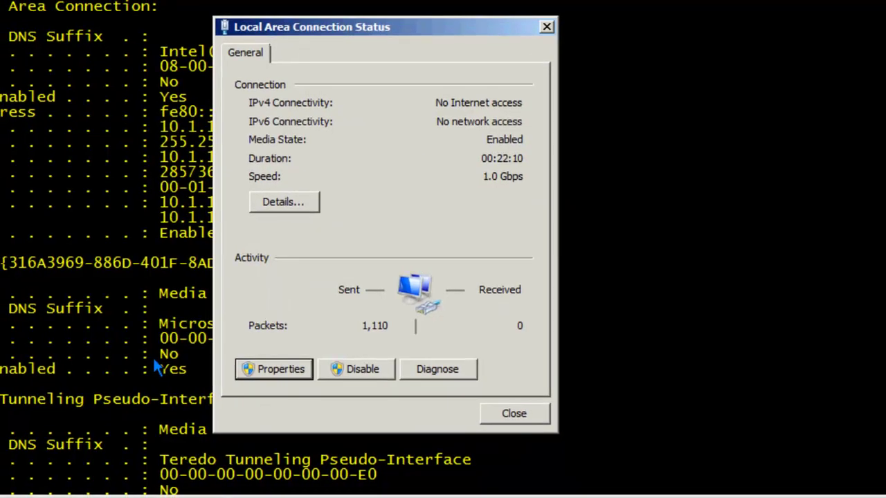
key("Escape")
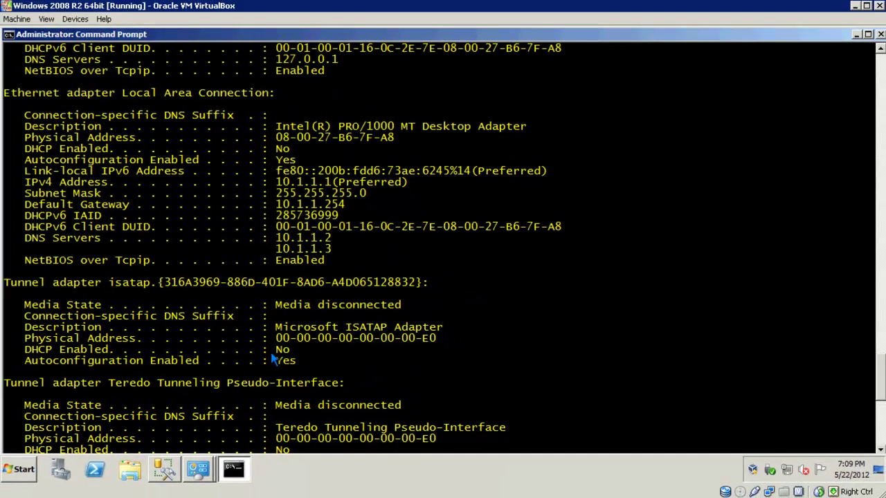
- Rerun ipconfig /all to confirm domain.local, 10.1.1.50 and WINS 10.1.1.10
key("Up")
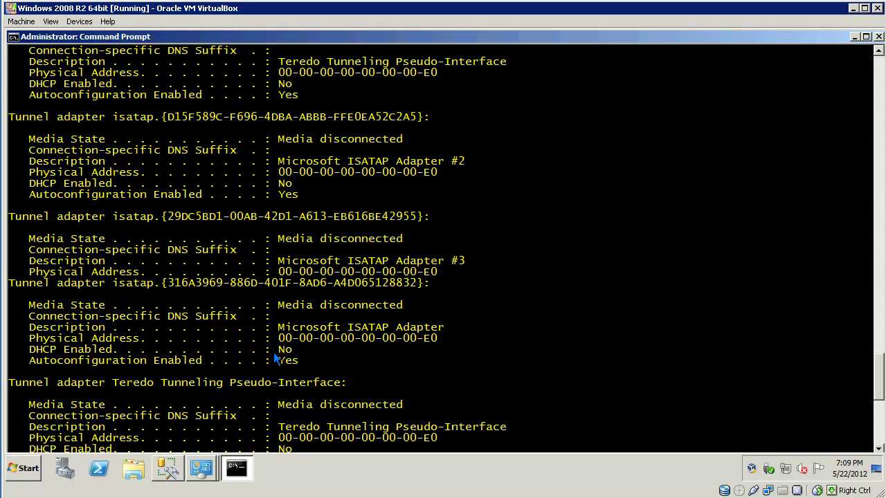
key("Return")
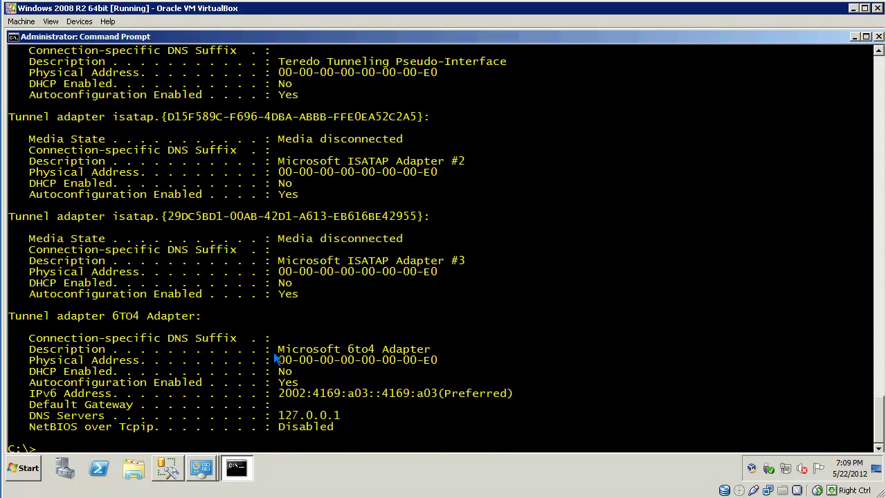
scroll(328, 351, "up", 12)
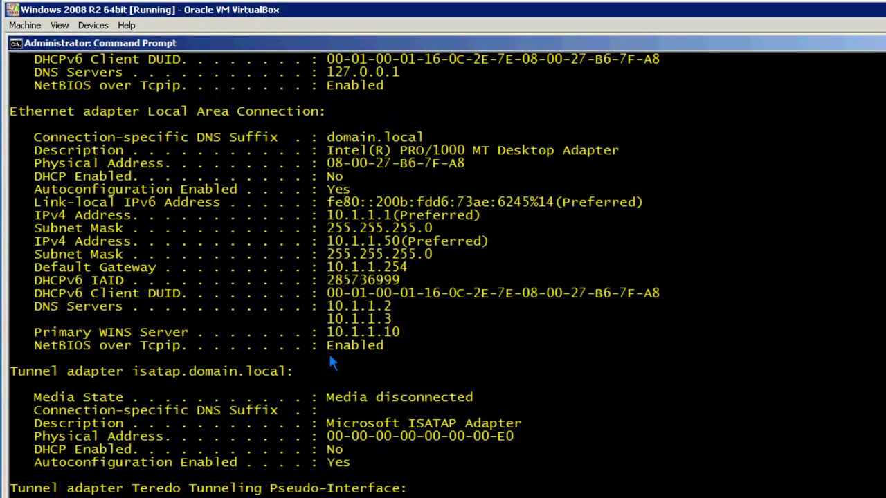